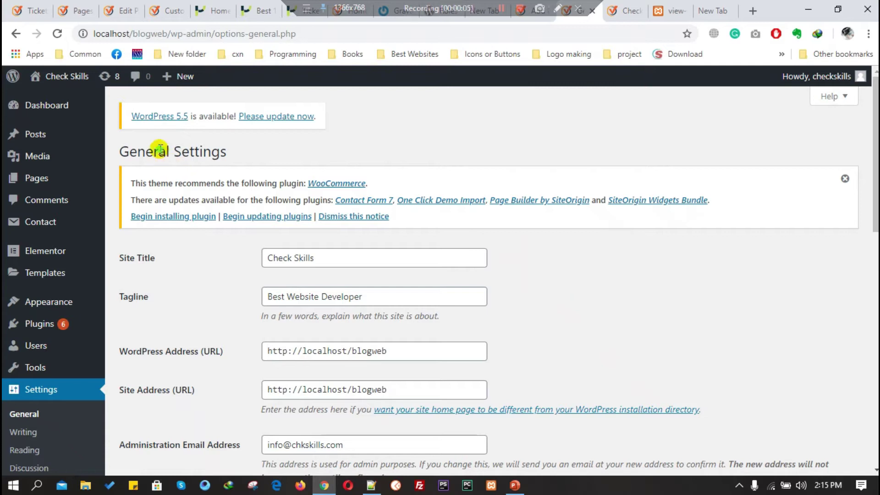
Open the Writing settings page of the site
triple_click(157, 151)
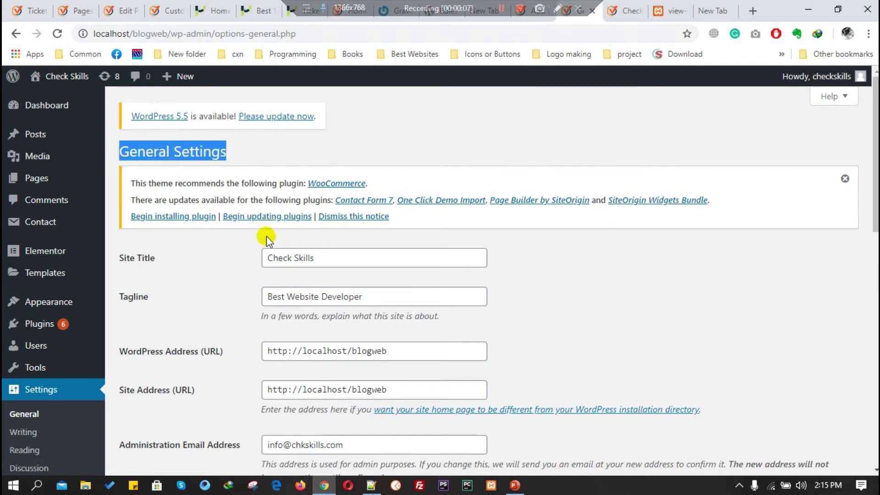
scroll(257, 241, down, 2)
click(20, 368)
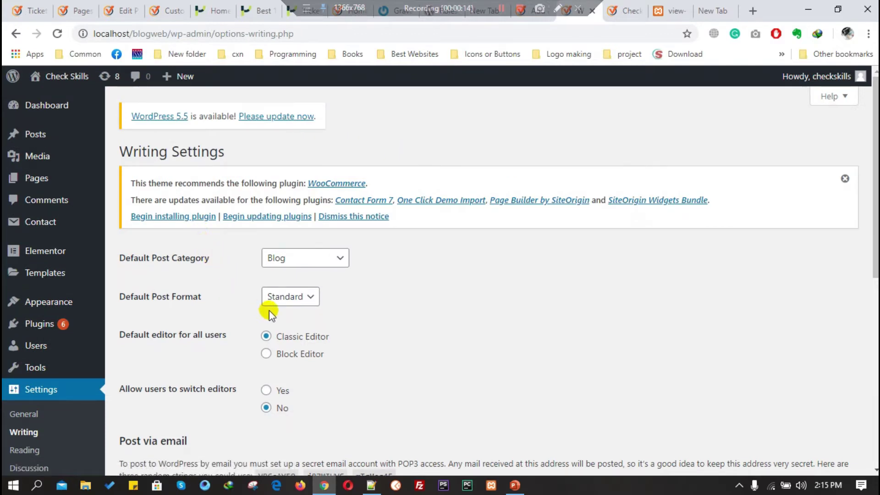
Review the choices for Default Post Category and Default Post Format, keeping Blog and Standard selected
click(275, 258)
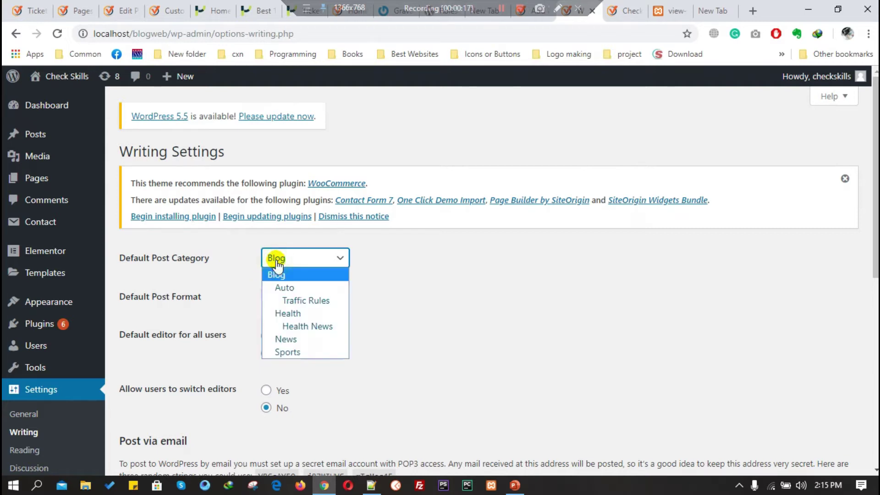
click(275, 259)
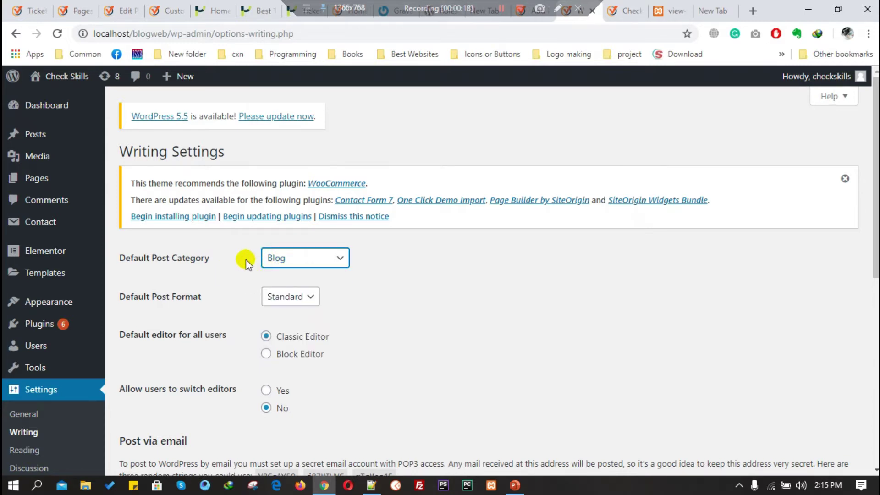
click(283, 257)
click(320, 276)
scroll(317, 274, down, 1)
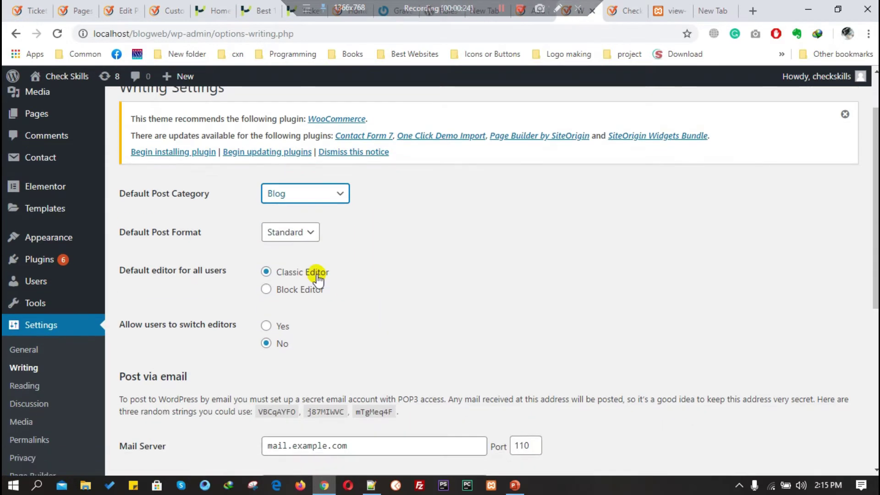
click(285, 234)
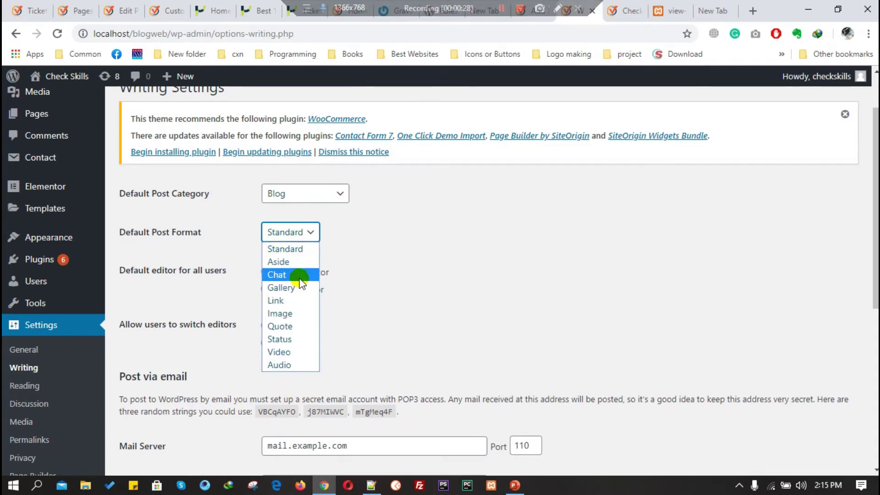
click(293, 250)
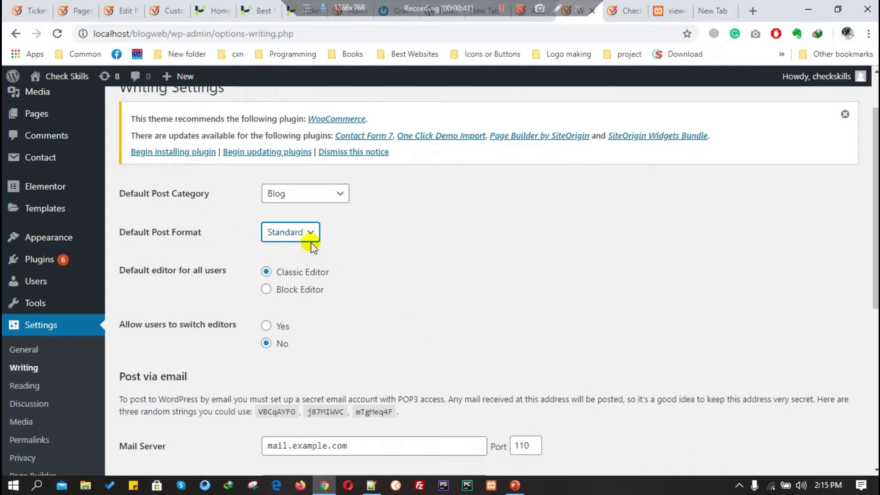
Examine the options for the default editor for all users and for allowing users to switch editors
scroll(341, 306, down, 1)
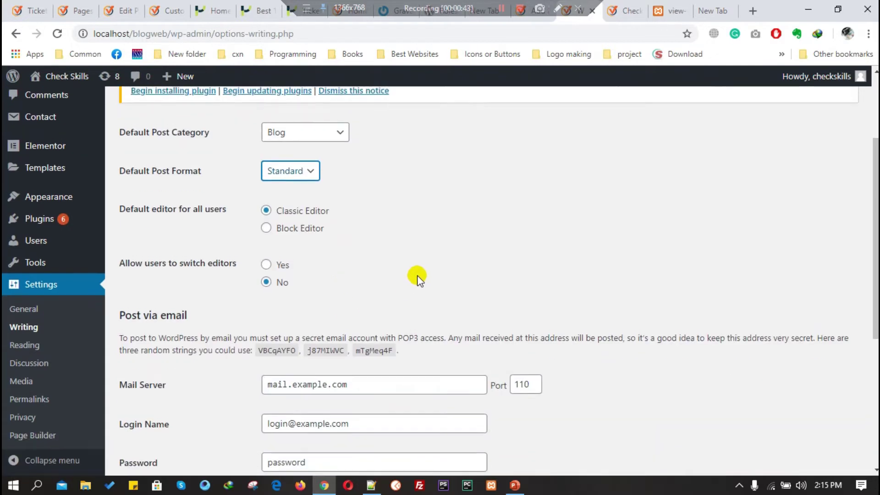
scroll(417, 283, up, 2)
scroll(416, 282, down, 3)
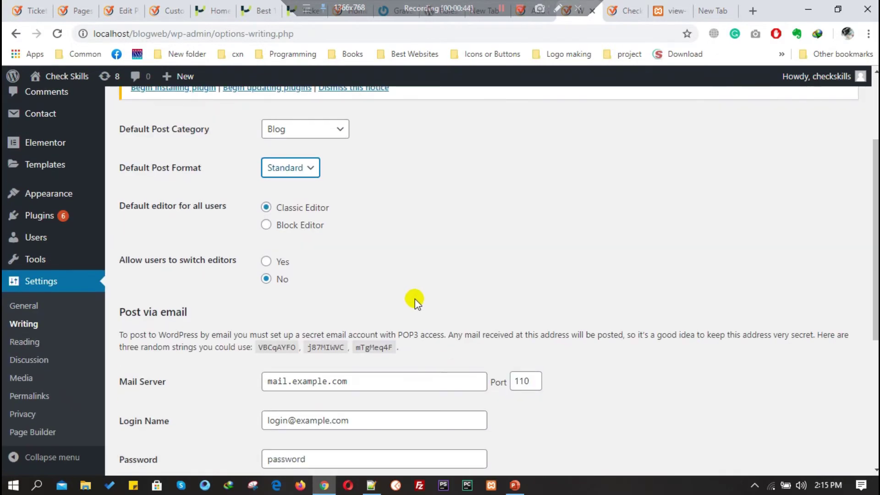
scroll(415, 300, up, 2)
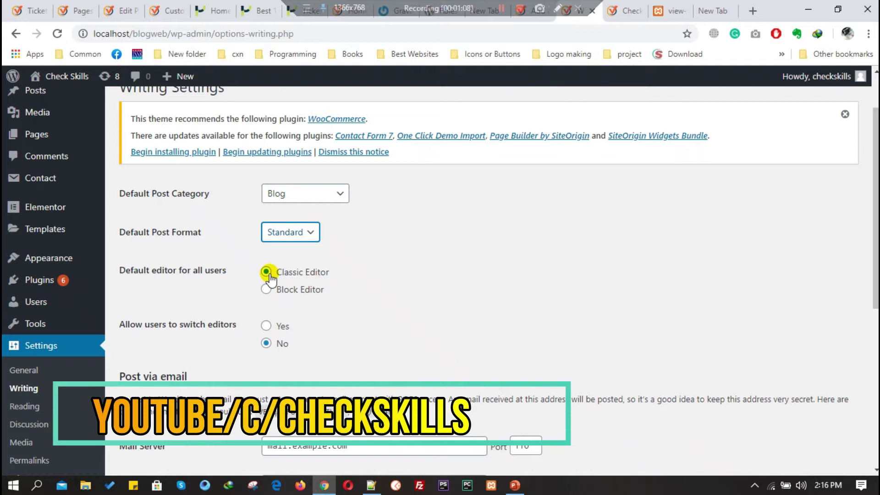
scroll(296, 358, down, 1)
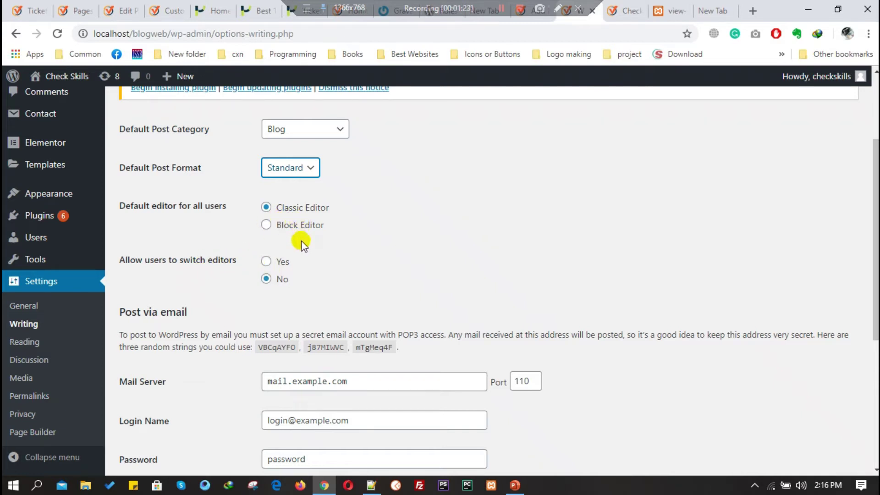
Examine the Post via email fields, especially the mail server and login name
scroll(293, 275, down, 5)
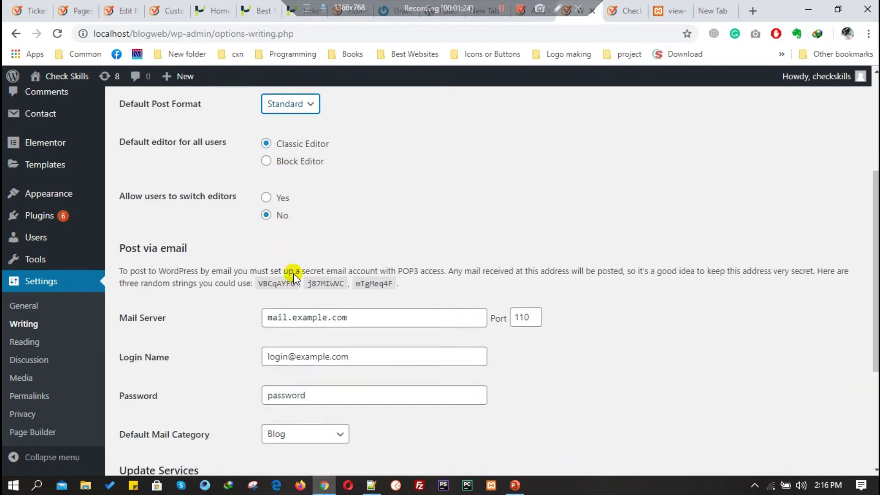
scroll(290, 294, up, 3)
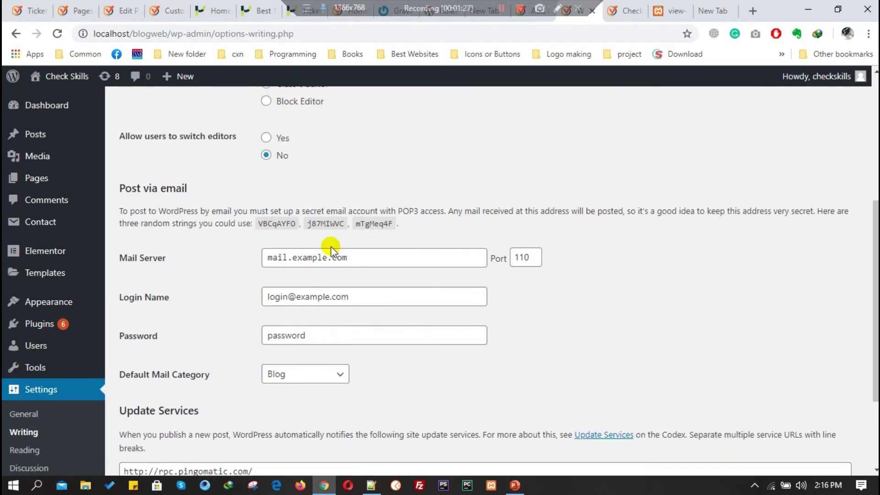
triple_click(338, 261)
double_click(276, 298)
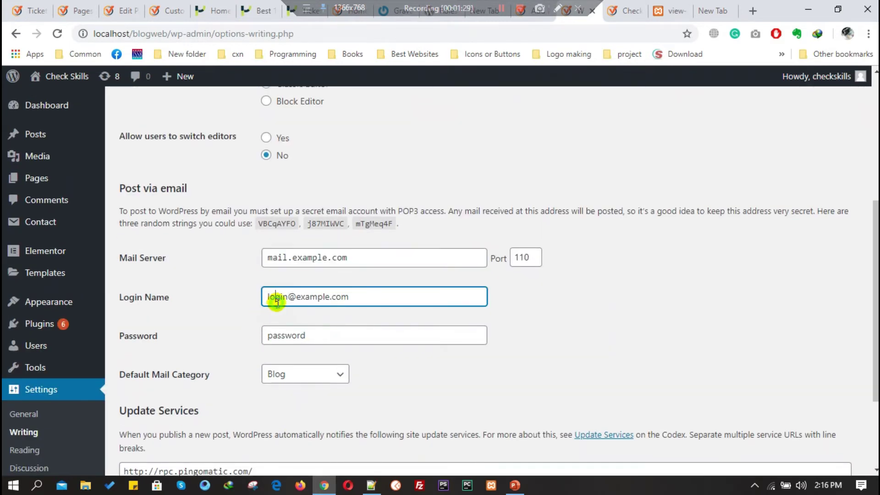
triple_click(279, 302)
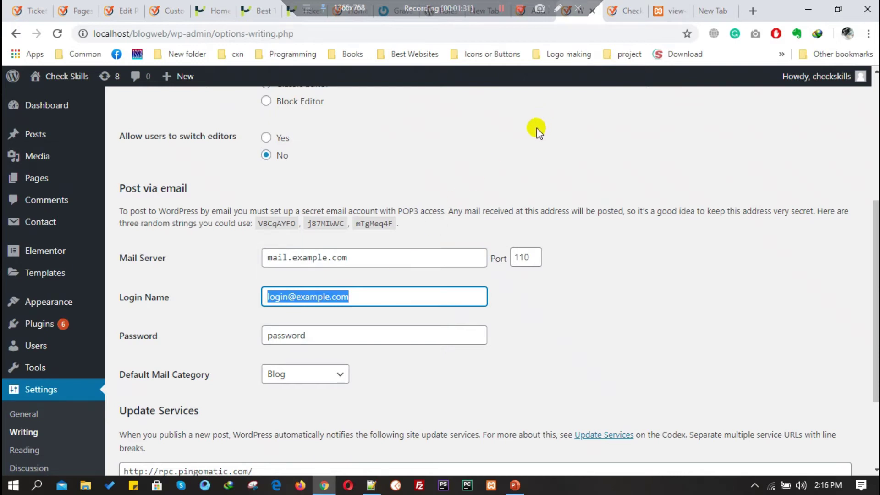
scroll(302, 183, up, 5)
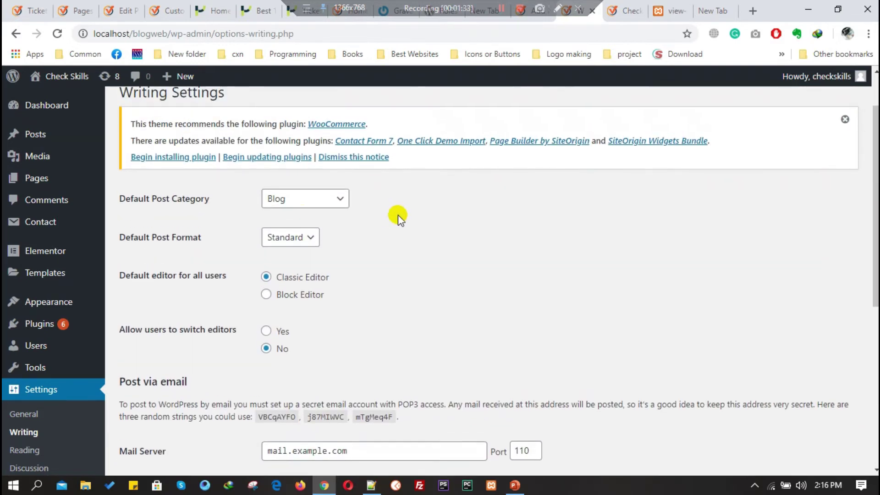
scroll(398, 217, down, 2)
scroll(398, 215, down, 1)
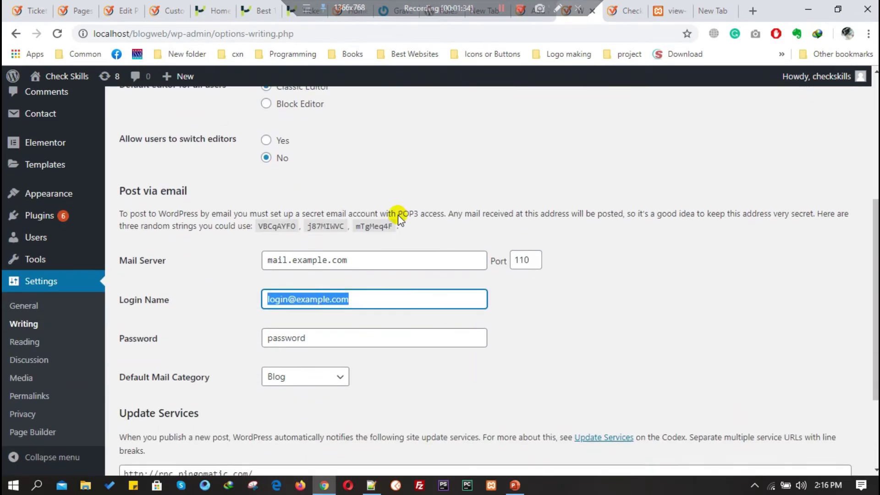
scroll(375, 227, up, 1)
scroll(321, 238, down, 1)
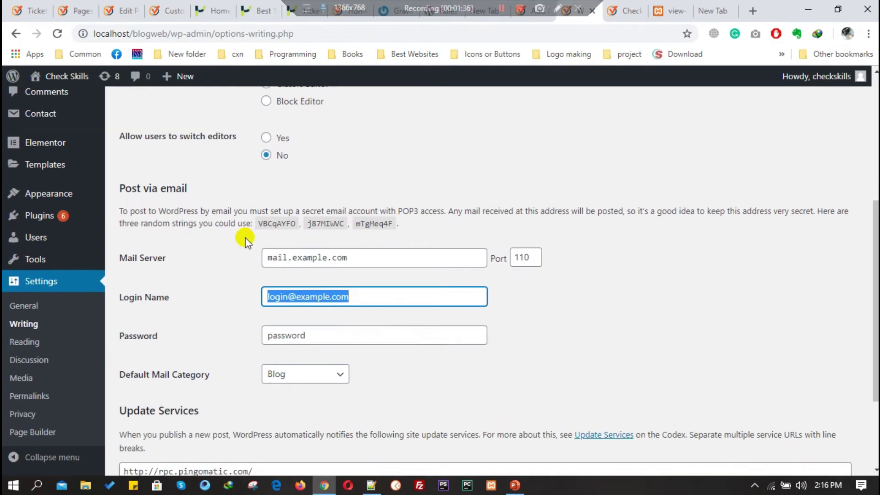
triple_click(295, 256)
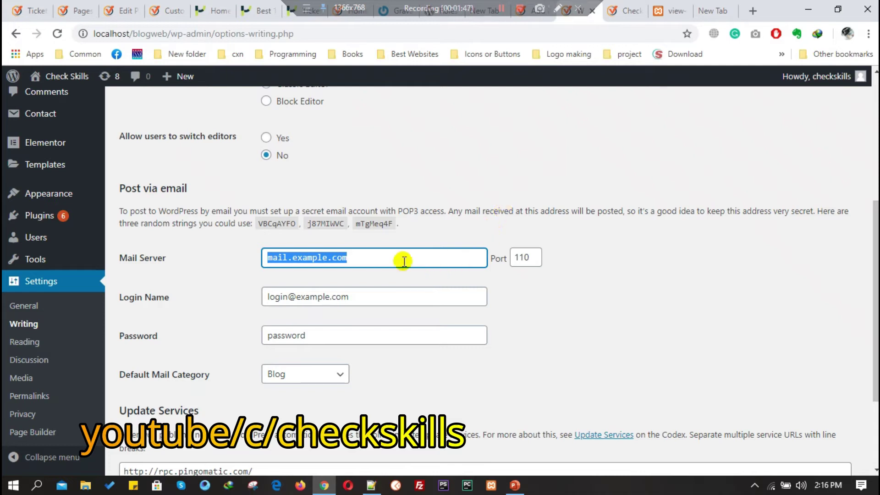
scroll(394, 256, down, 1)
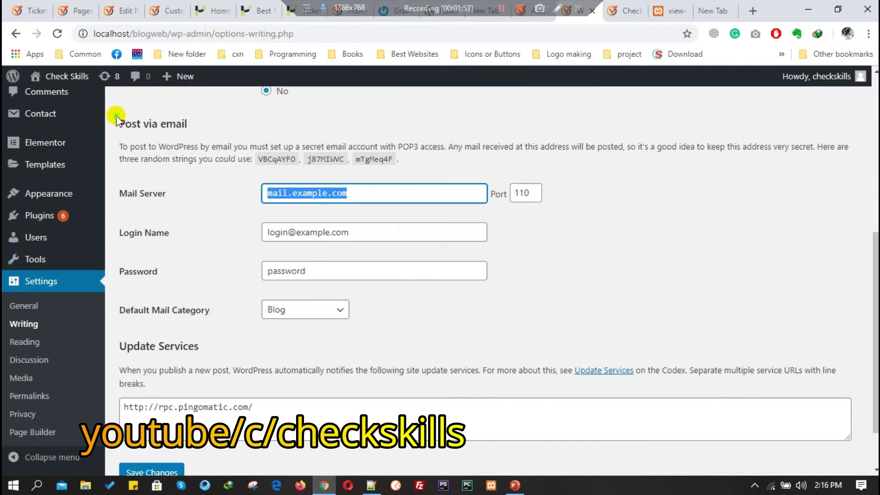
Read the Post via email instructions together with the mail account fields below them
drag(118, 120, 474, 289)
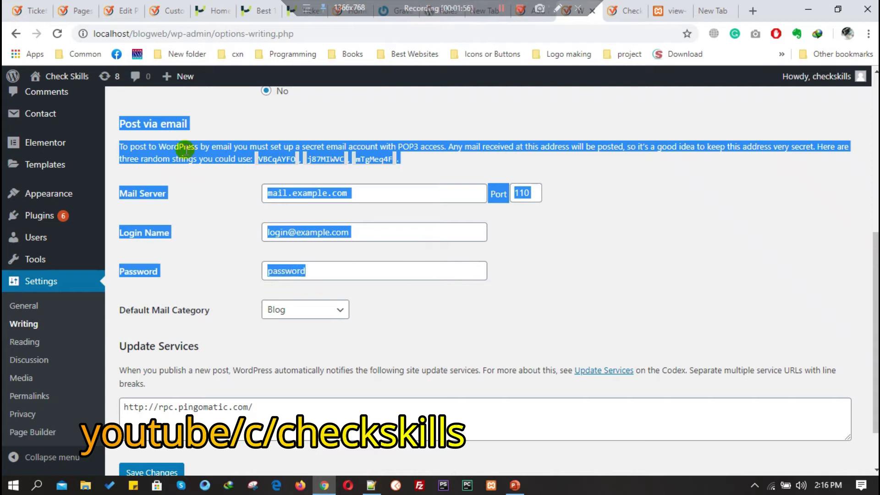
triple_click(215, 158)
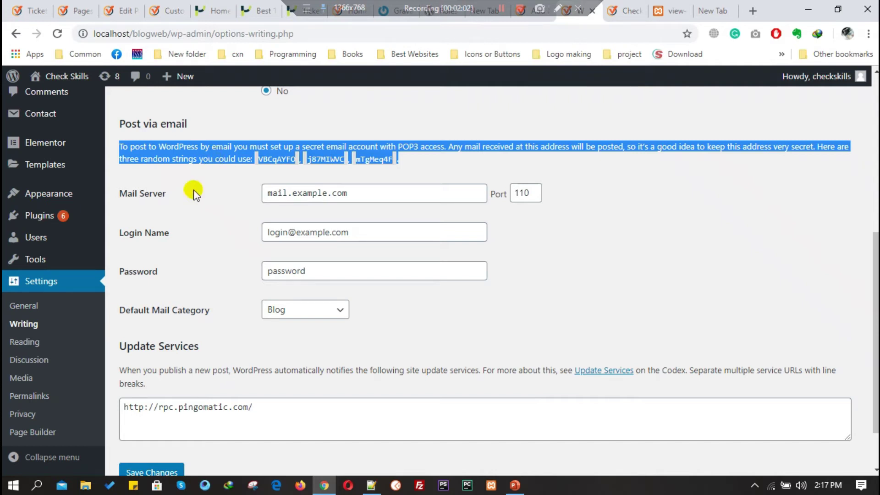
click(156, 273)
drag(154, 270, 120, 148)
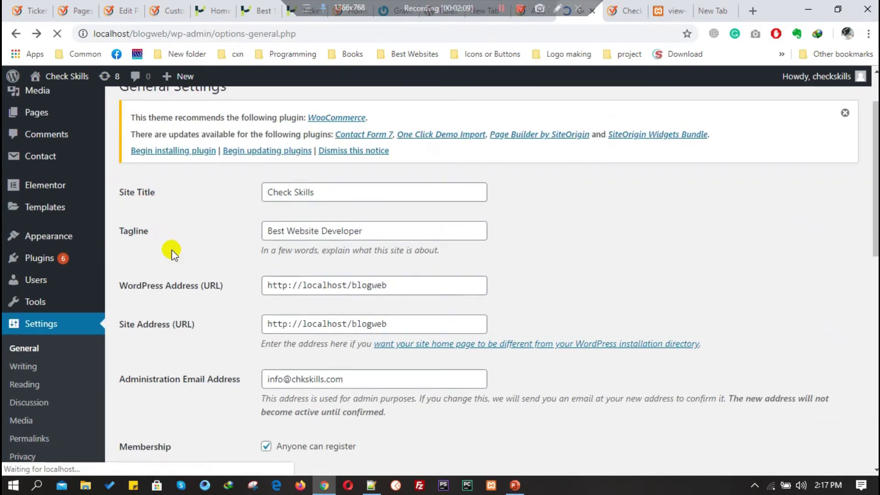
Reopen the Writing settings page and return to its Post via email section
scroll(187, 251, down, 5)
click(16, 323)
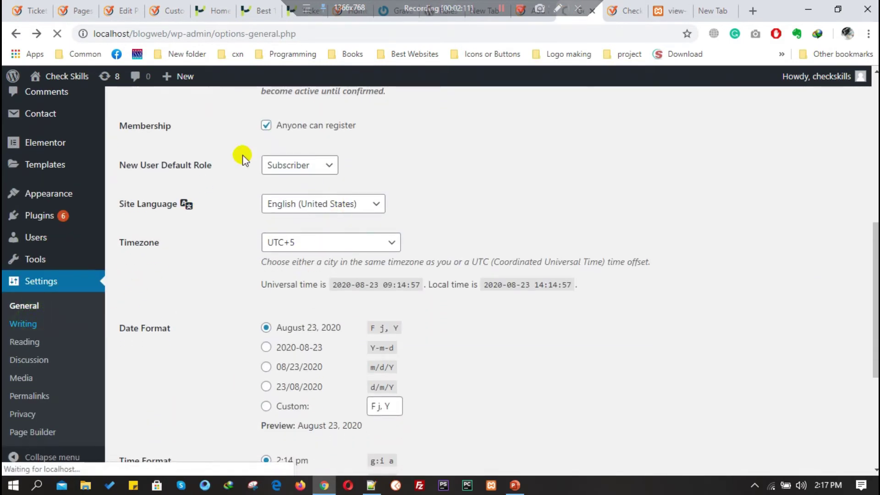
scroll(276, 304, down, 7)
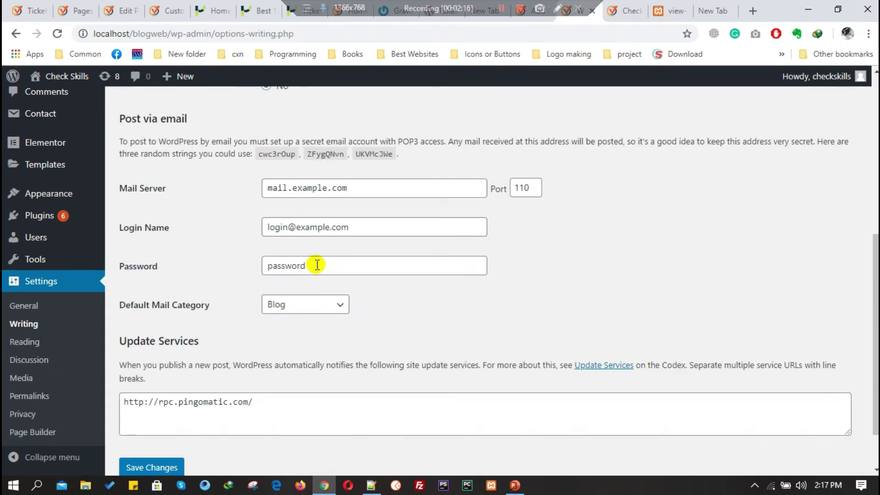
Examine the Update Services section, its description and the listed service URL
scroll(305, 362, down, 2)
triple_click(189, 358)
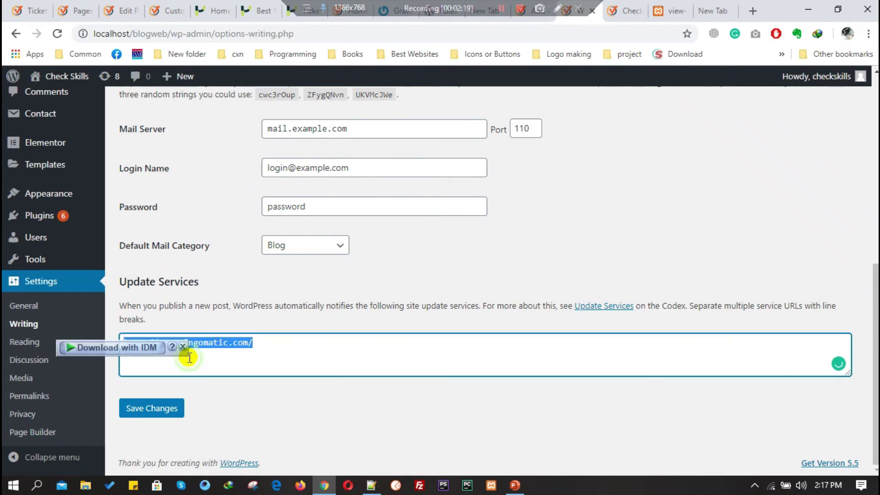
triple_click(176, 315)
click(195, 316)
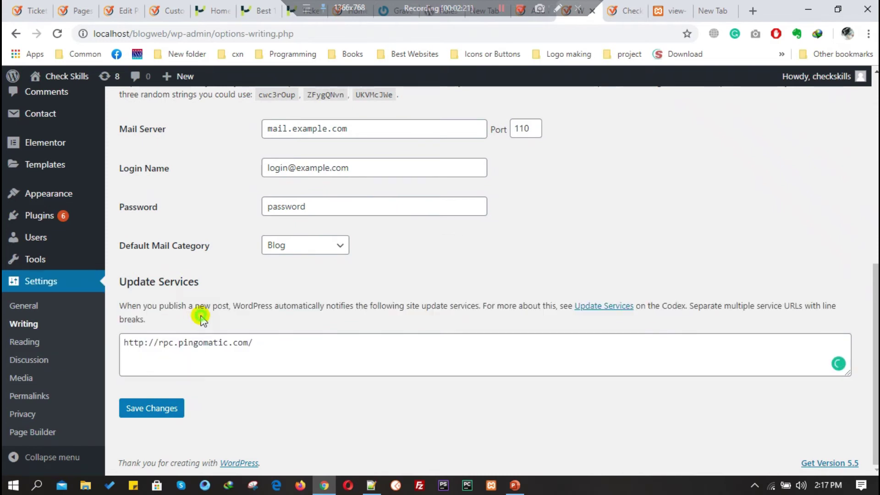
triple_click(188, 348)
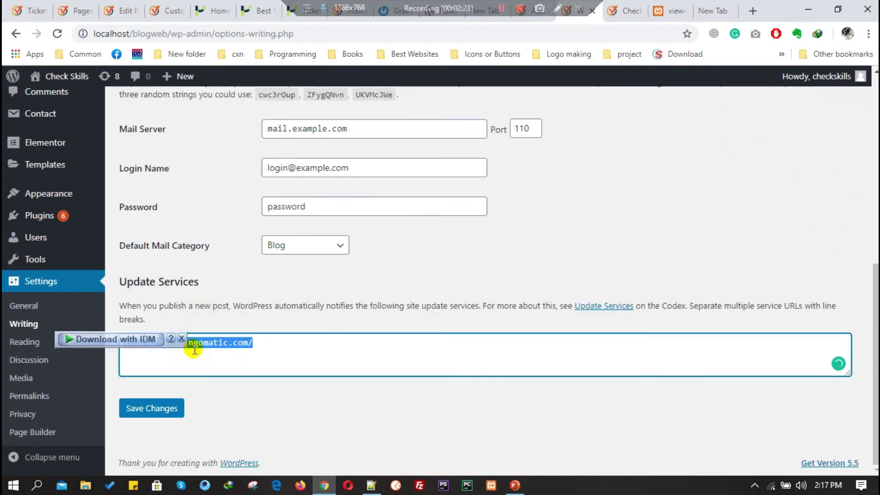
click(455, 307)
key(Tab)
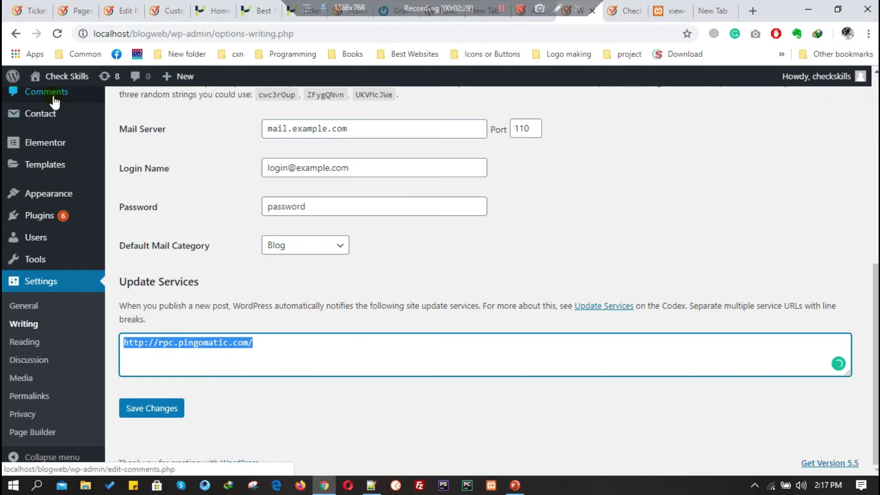
scroll(91, 149, up, 2)
scroll(91, 149, up, 2)
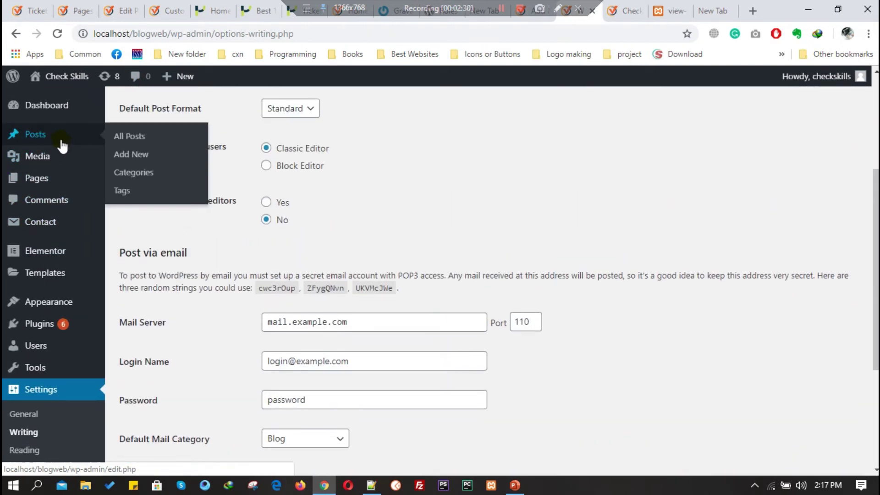
scroll(327, 220, down, 4)
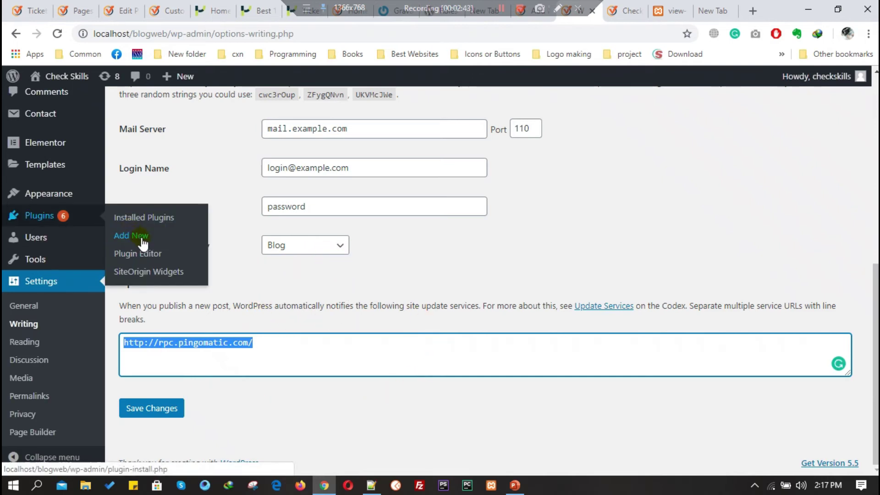
scroll(248, 328, up, 2)
scroll(271, 360, up, 2)
scroll(275, 359, down, 4)
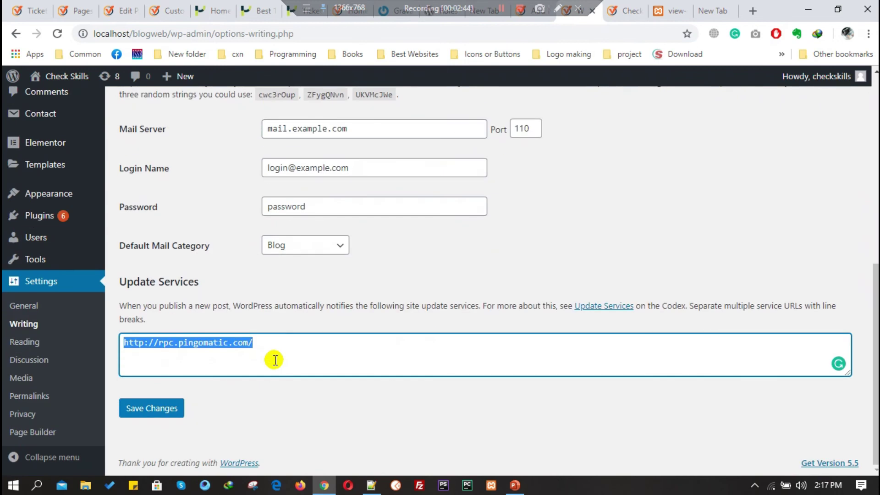
Inspect the pingomatic address in the Update Services list and dismiss the Instagram notification
click(332, 347)
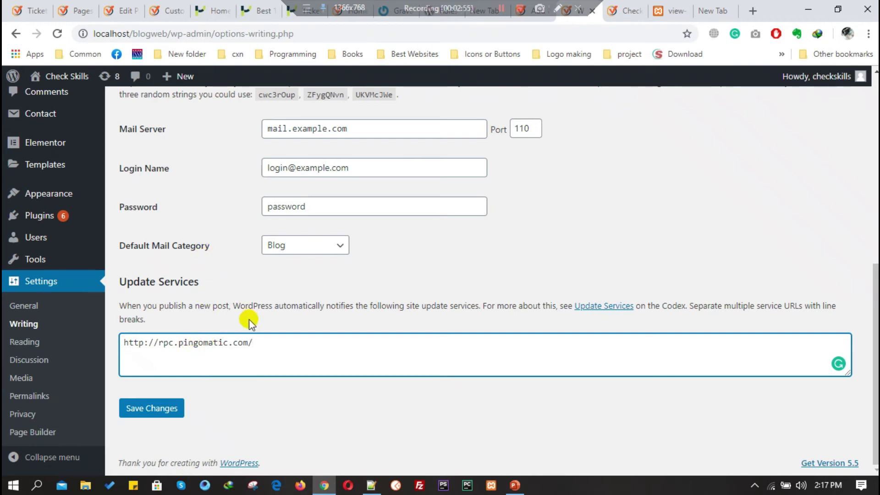
double_click(224, 344)
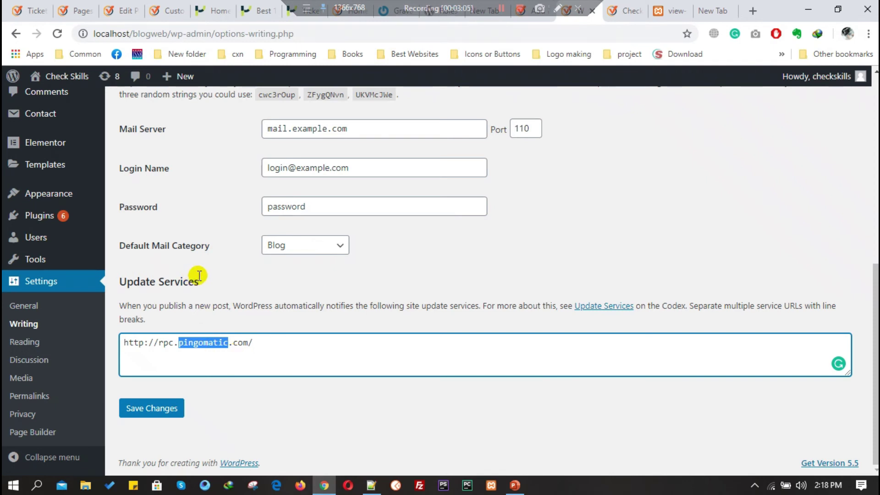
scroll(200, 268, up, 1)
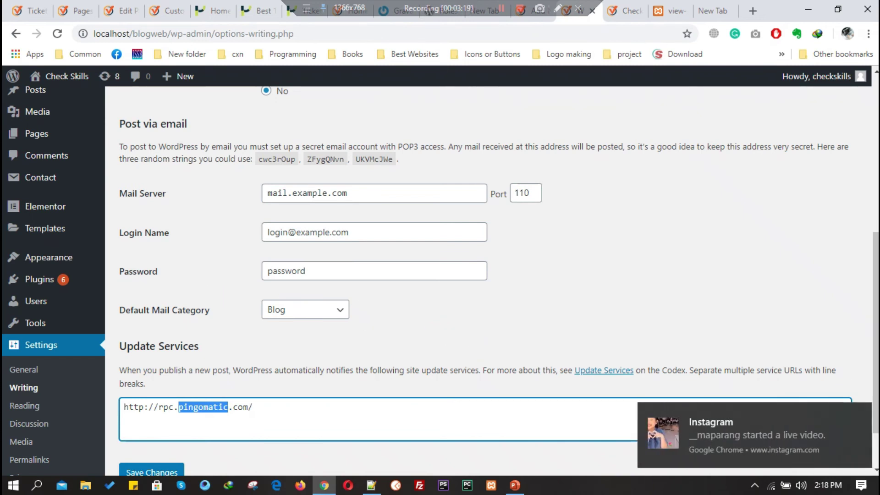
click(861, 420)
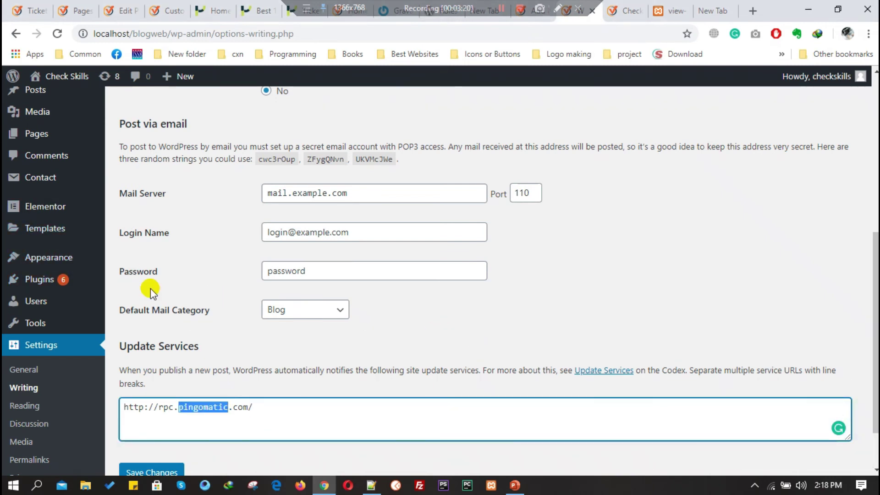
scroll(332, 197, down, 1)
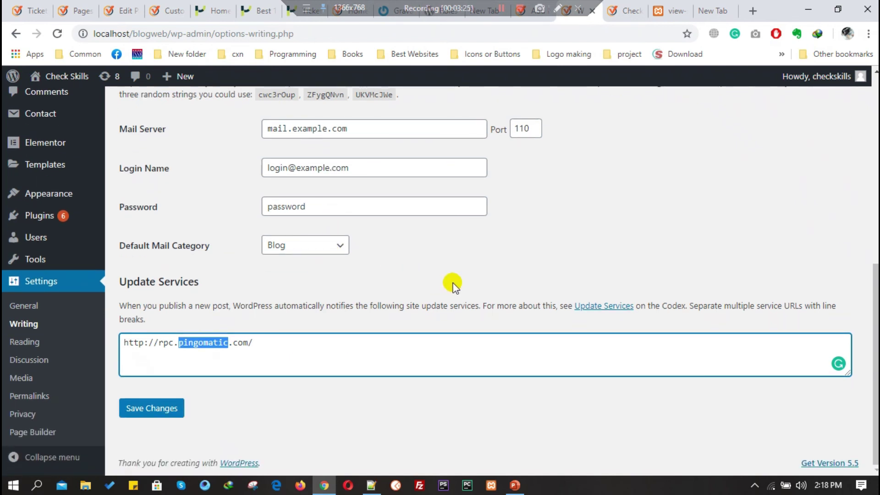
scroll(452, 286, up, 9)
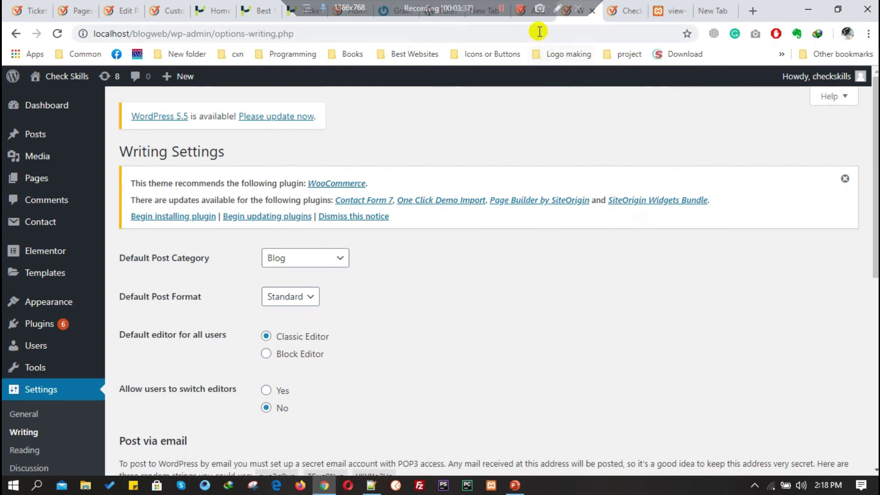
click(520, 8)
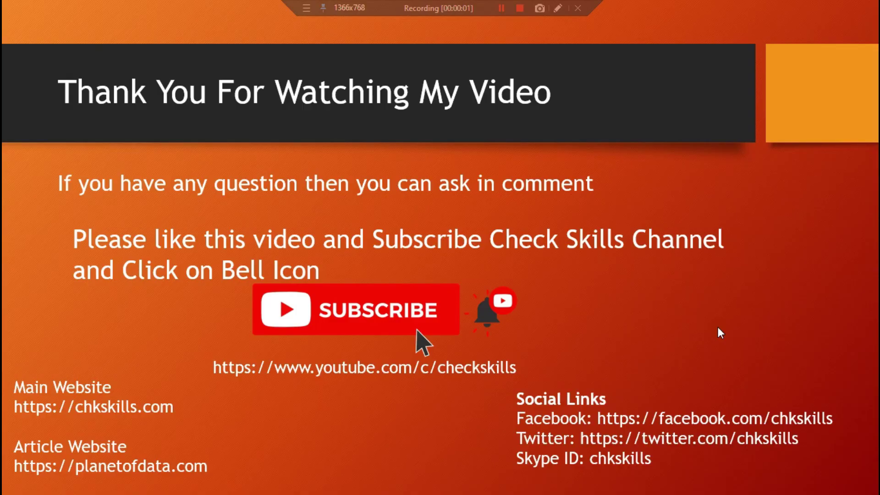